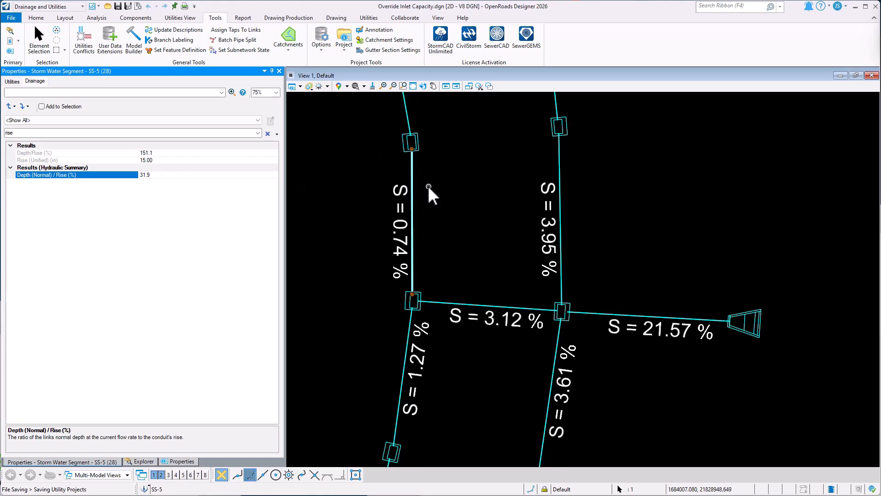
# Open the formula of the conduit's Slope Full field in the User Data Extensions, widening the value column to read it.
pyautogui.click(112, 38)
pyautogui.click(172, 68)
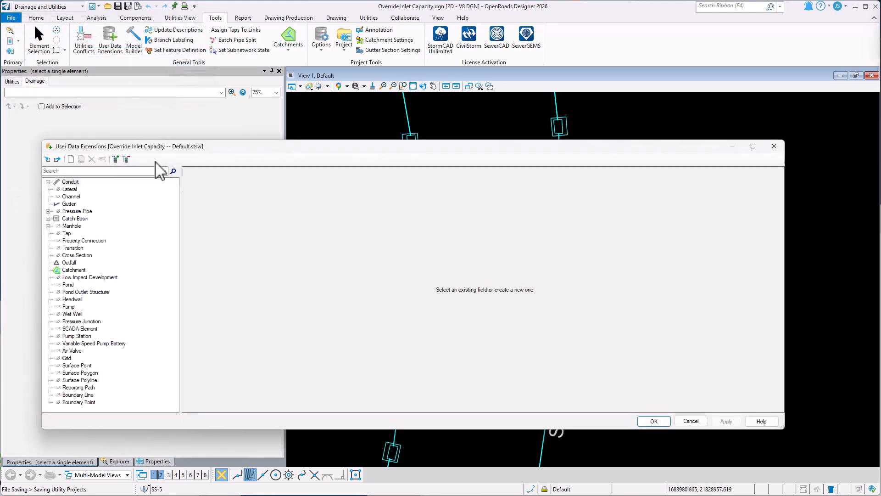
pyautogui.click(47, 181)
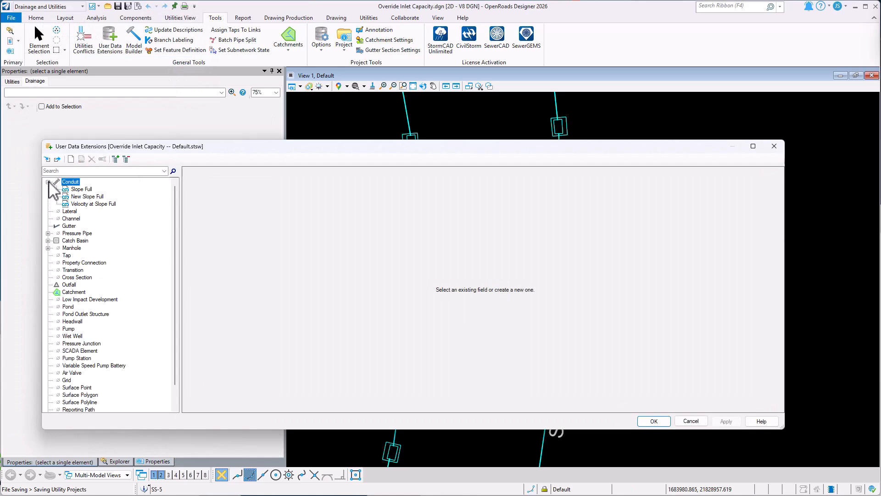
pyautogui.click(82, 189)
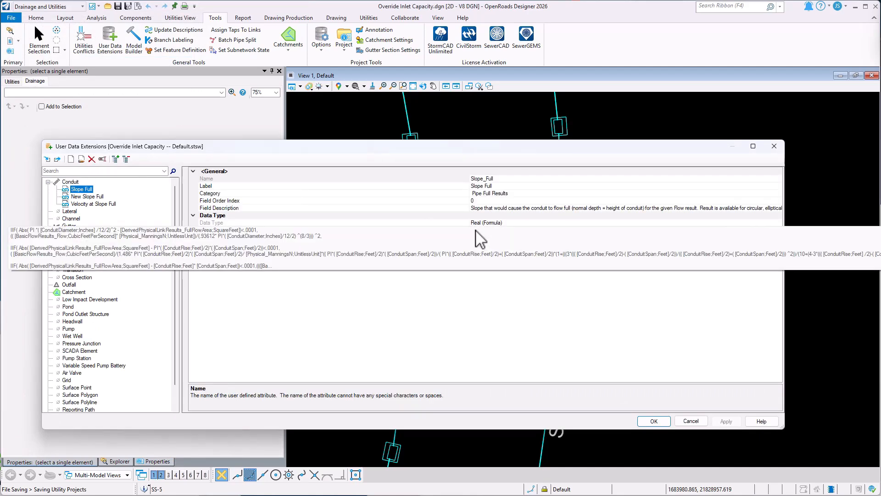
pyautogui.moveTo(469, 226); pyautogui.dragTo(288, 229)
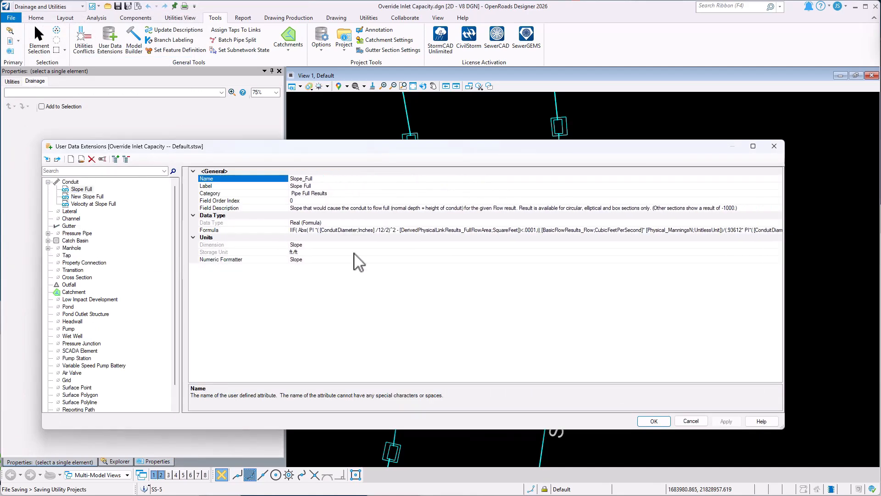
pyautogui.click(772, 231)
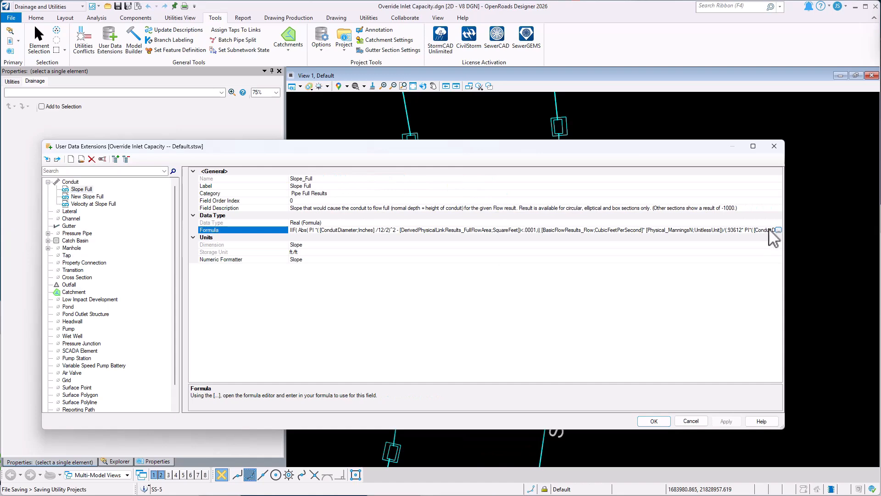
pyautogui.click(777, 230)
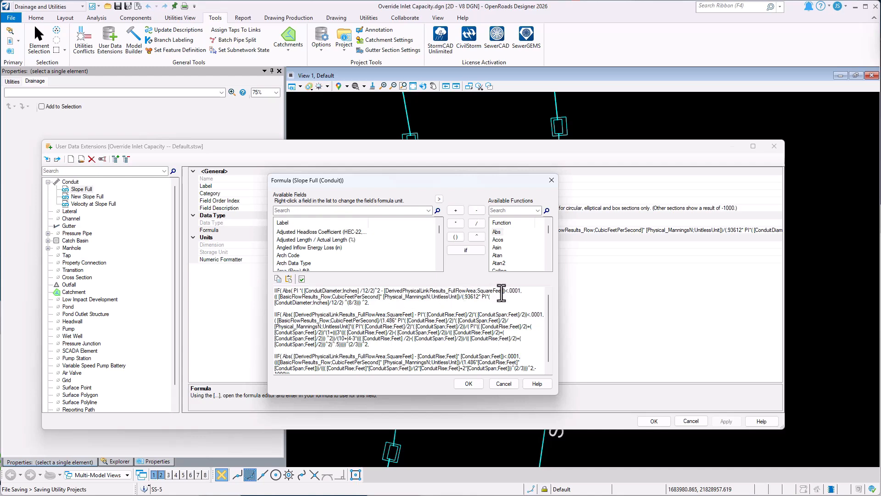
# Examine the area comparisons for circular and elliptical sections in the Slope Full formula, and close it without changes.
pyautogui.moveTo(501, 293); pyautogui.dragTo(287, 294)
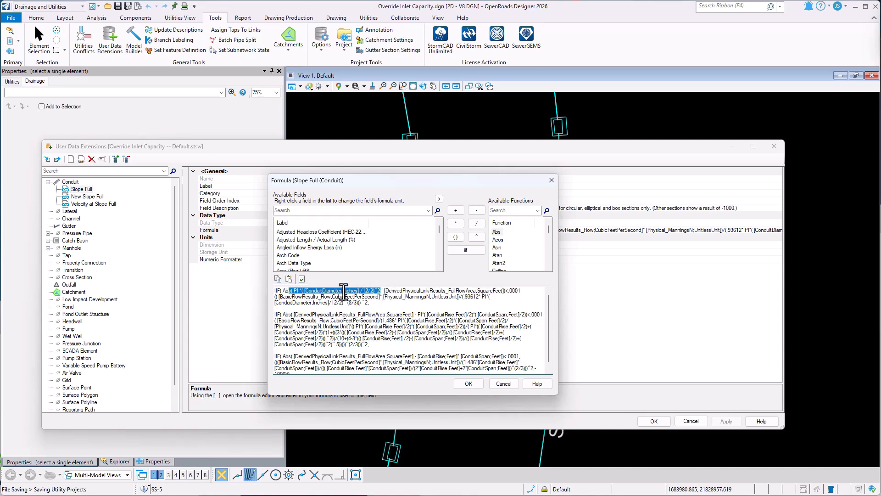
pyautogui.moveTo(518, 314); pyautogui.dragTo(436, 314)
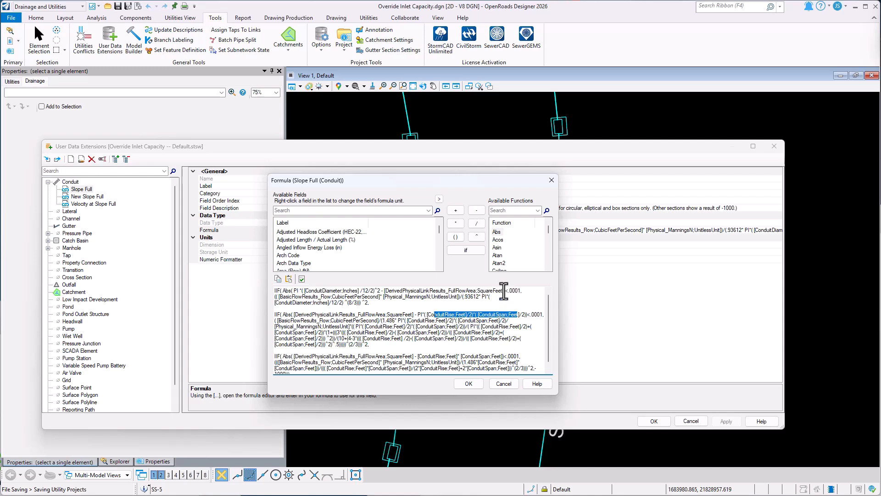
pyautogui.moveTo(504, 290); pyautogui.dragTo(462, 291)
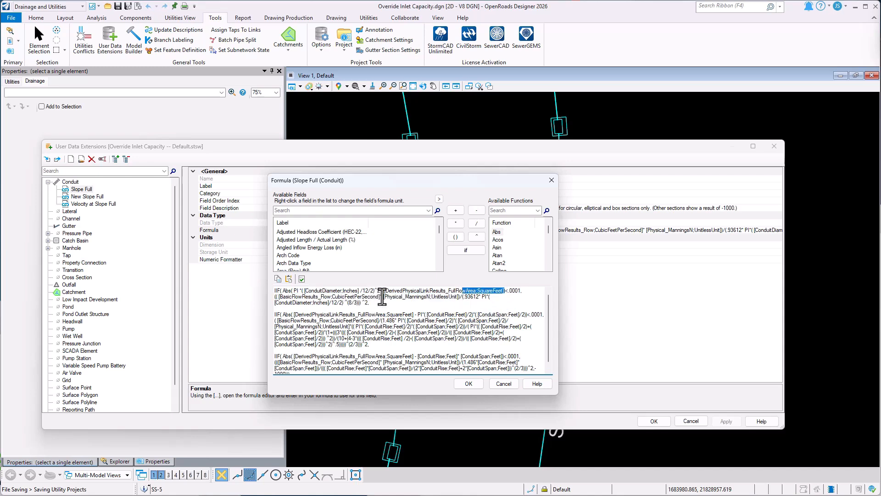
pyautogui.click(513, 384)
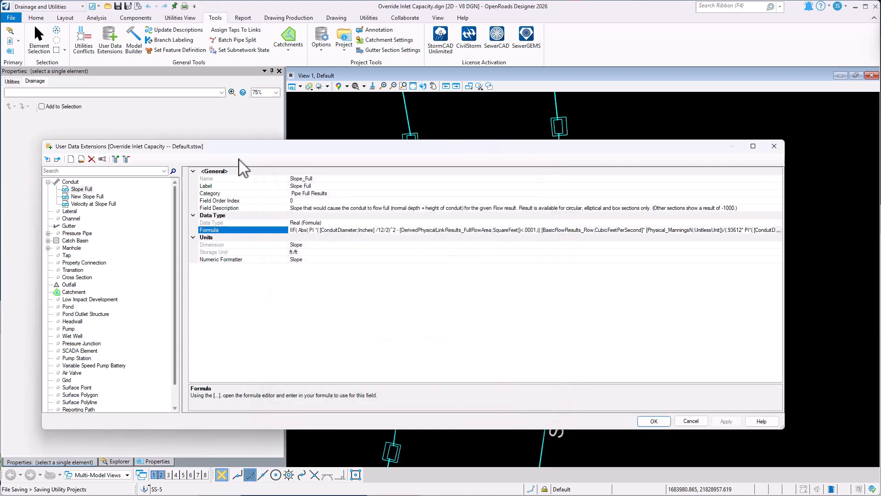
# Open the formula of the conduit's New Slope Full field.
pyautogui.click(91, 197)
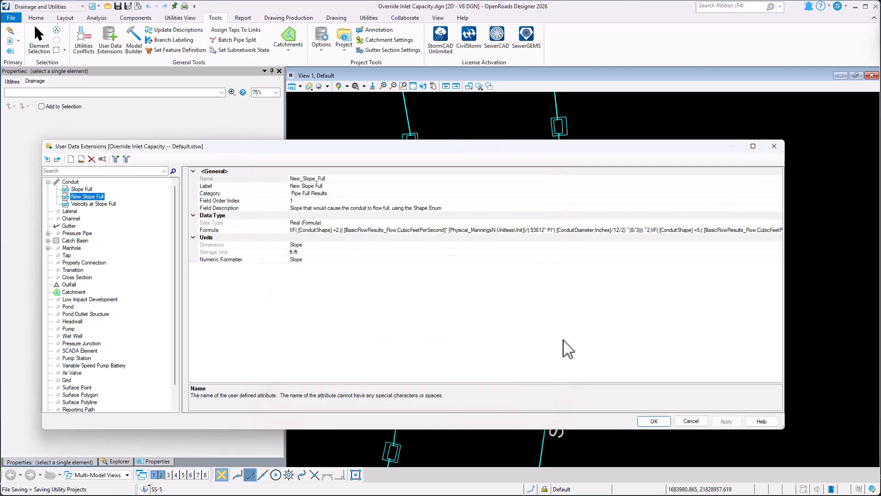
pyautogui.click(724, 230)
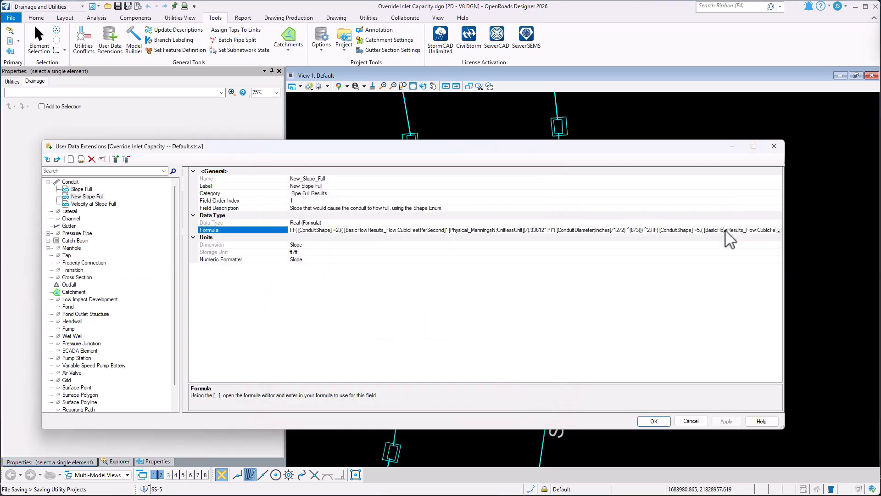
pyautogui.click(778, 229)
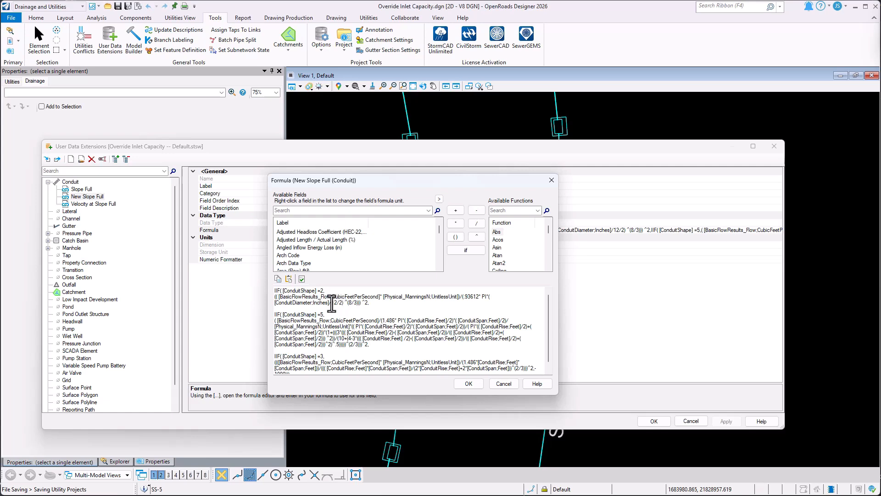
# Look up the enumeration values of the Section Type field that correspond to ConduitShape in the formula.
pyautogui.doubleClick(300, 291)
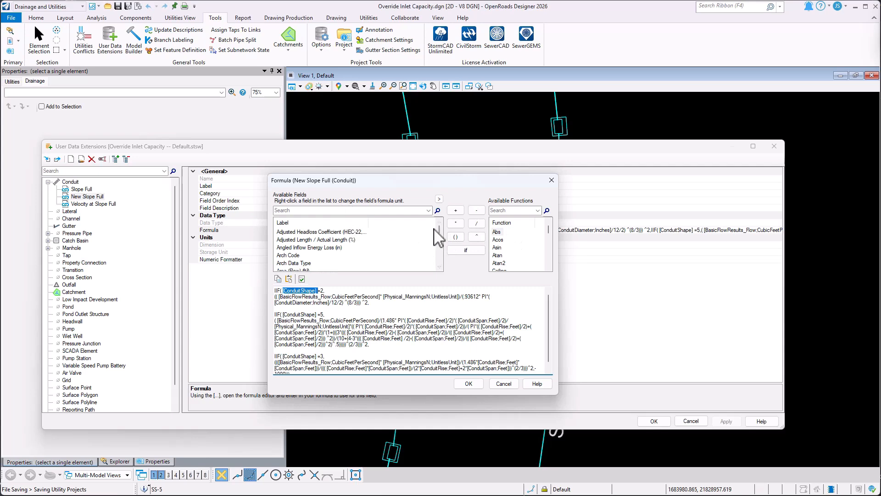
pyautogui.moveTo(439, 228); pyautogui.dragTo(445, 252)
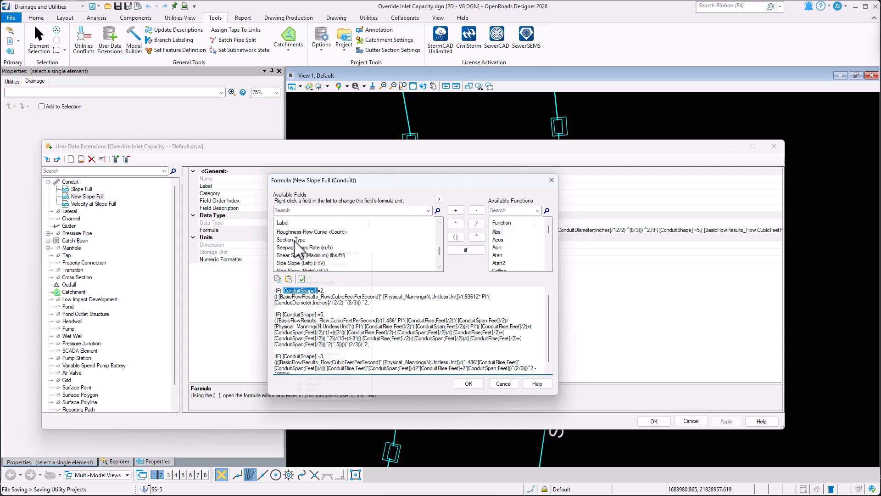
pyautogui.moveTo(295, 241)
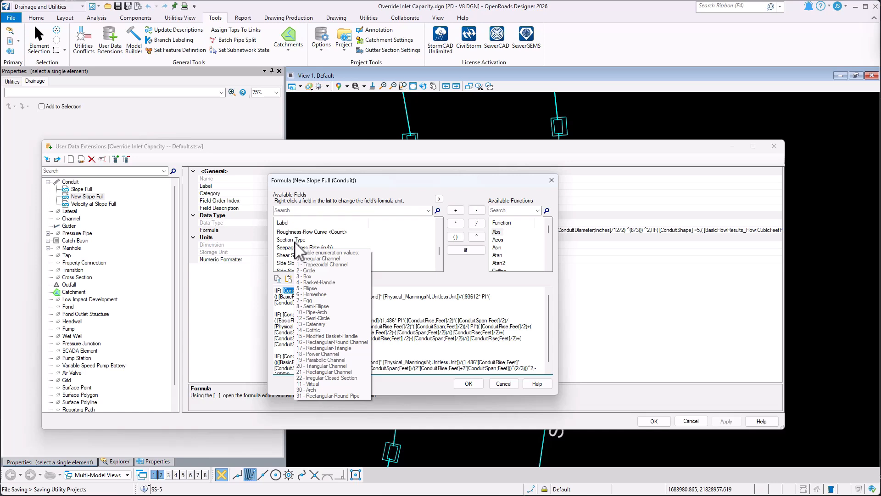
pyautogui.click(306, 305)
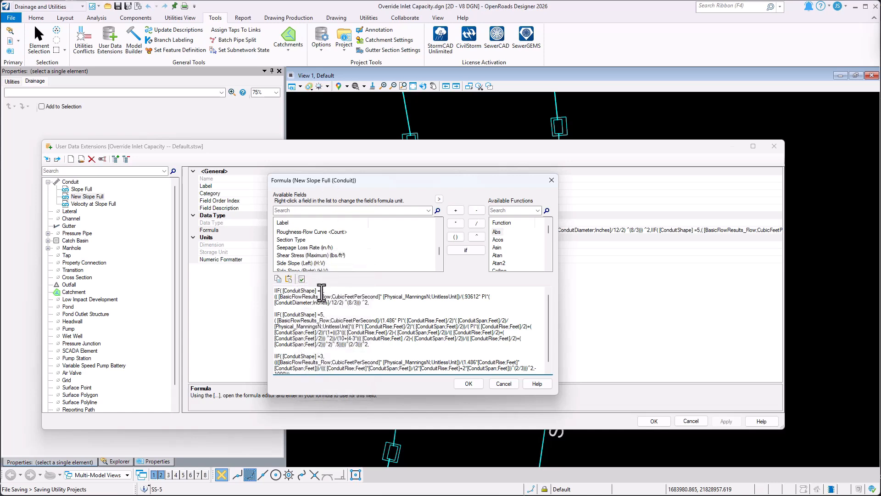
# Examine the ConduitShape conditions and the slope expression for the circular shape in the New Slope Full formula.
pyautogui.moveTo(320, 290); pyautogui.dragTo(281, 291)
pyautogui.moveTo(369, 302); pyautogui.dragTo(279, 296)
pyautogui.moveTo(324, 357); pyautogui.dragTo(275, 350)
# Review catch basin GY-4's design checks for depth, maximum depth allowed and whether it is too deep.
pyautogui.scroll(-1, 330, 356)
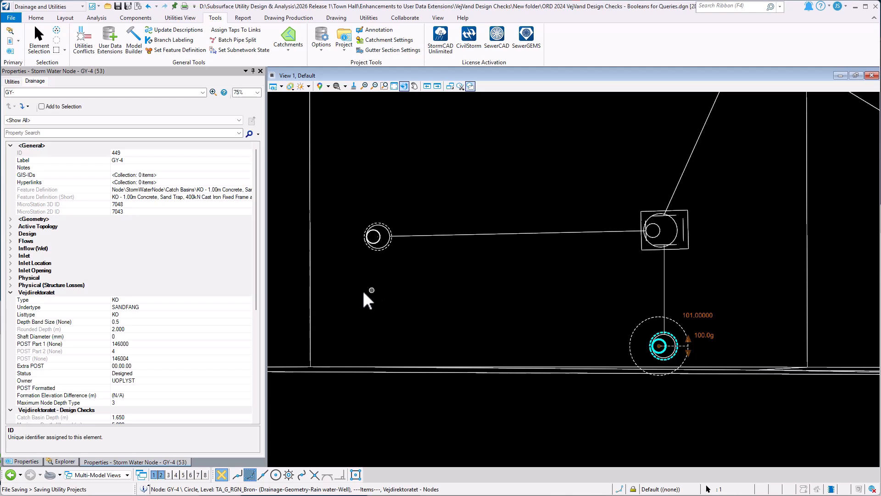
pyautogui.scroll(-4, 154, 365)
pyautogui.click(94, 329)
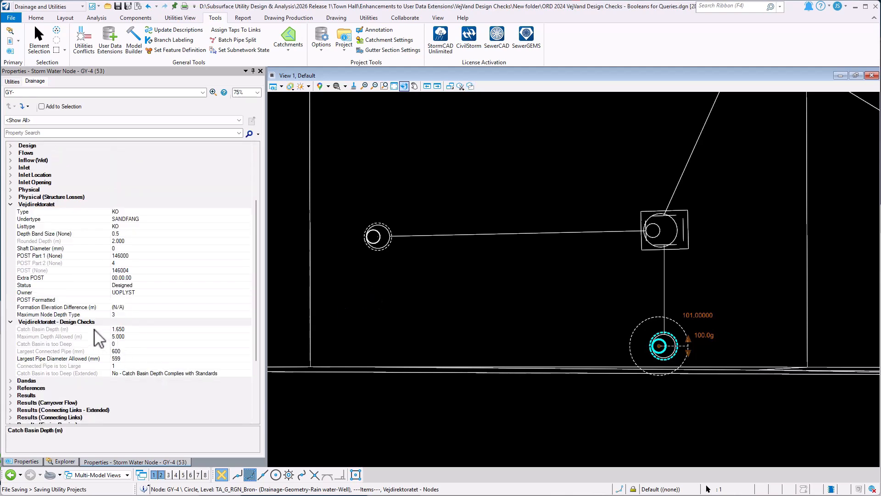
pyautogui.click(99, 337)
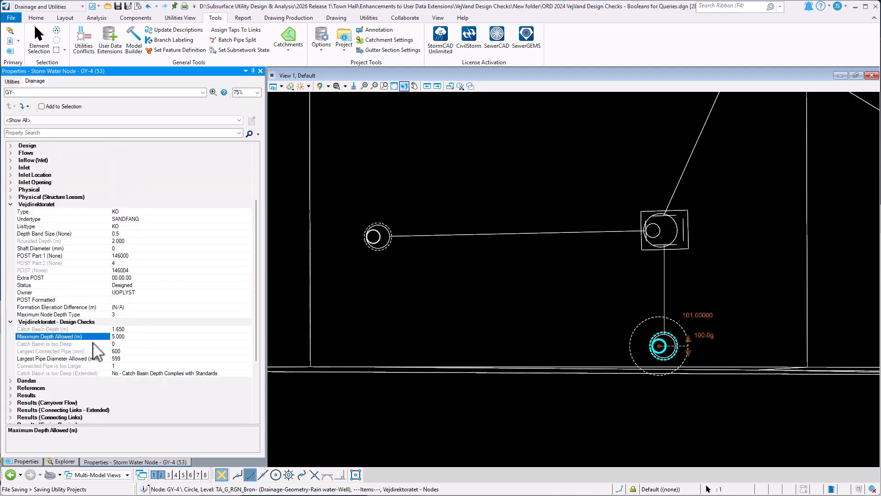
pyautogui.click(95, 344)
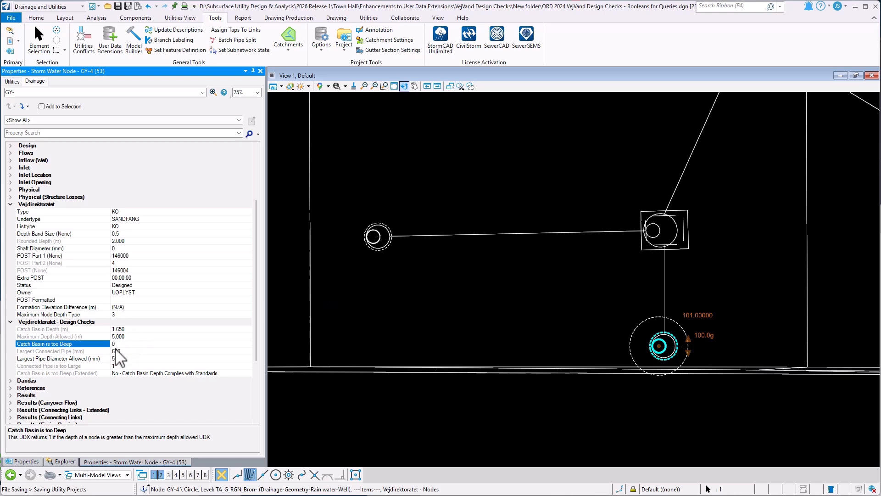
# Select catch basin GY-1 and compare its depth with the maximum allowed and the too-deep check.
pyautogui.click(403, 265)
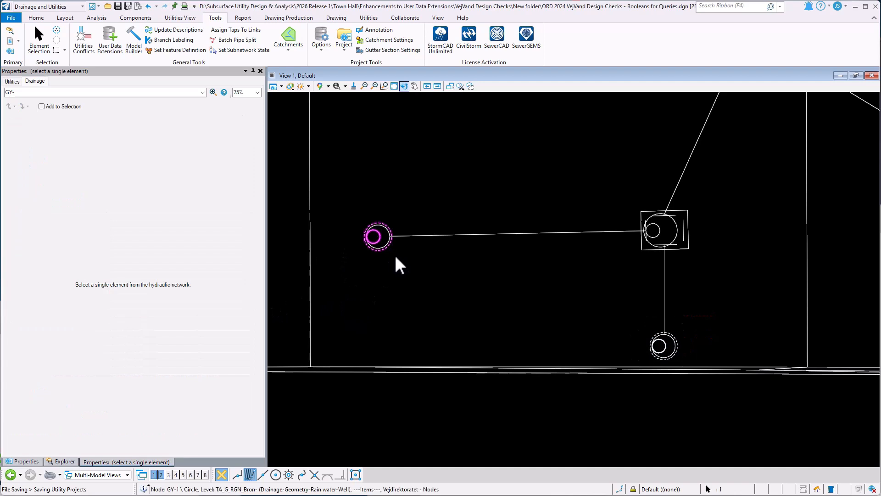
pyautogui.click(388, 250)
pyautogui.scroll(-4, 104, 354)
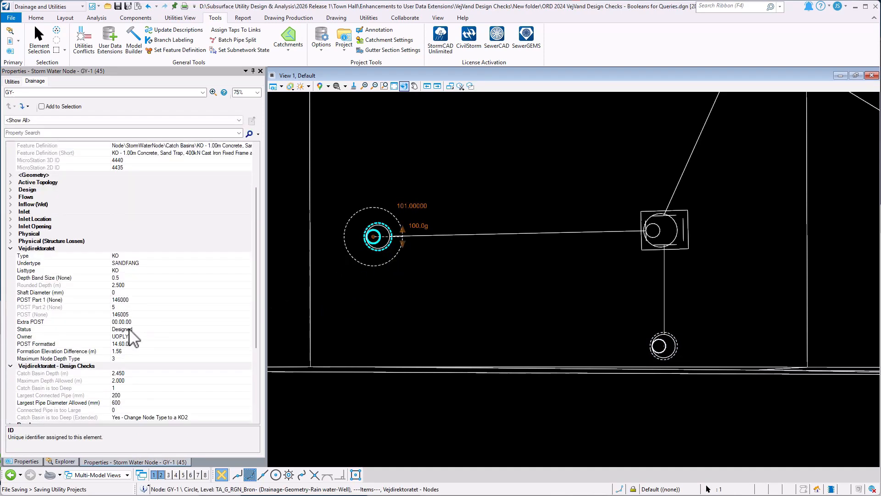
pyautogui.click(99, 344)
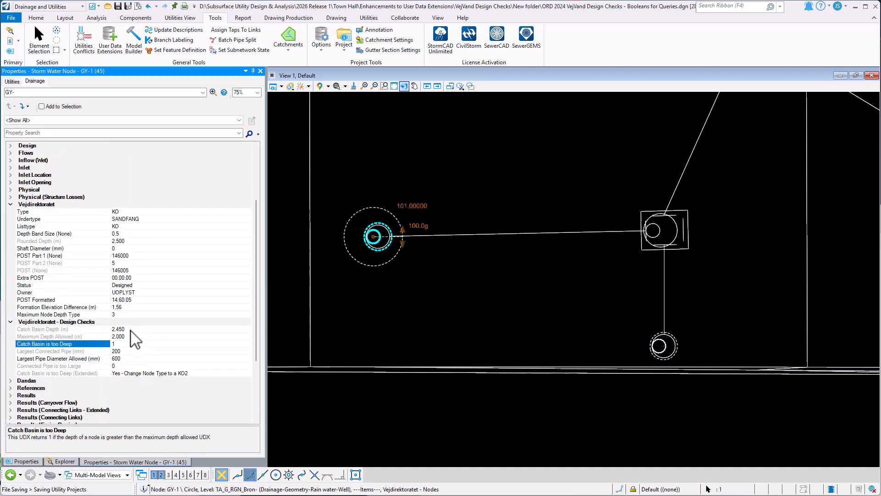
pyautogui.click(129, 330)
pyautogui.click(120, 337)
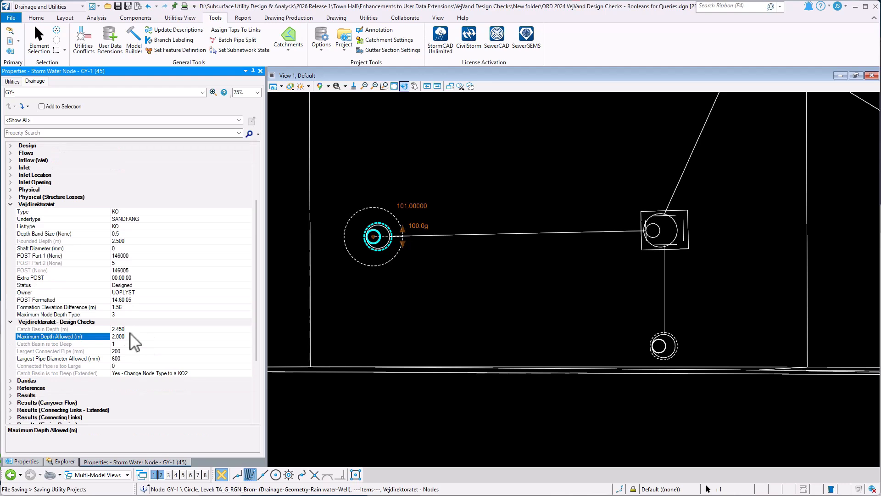
# Open the formula of the catch basin's Catch Basin is too Deep (Extended) field in the User Data Extensions.
pyautogui.click(114, 39)
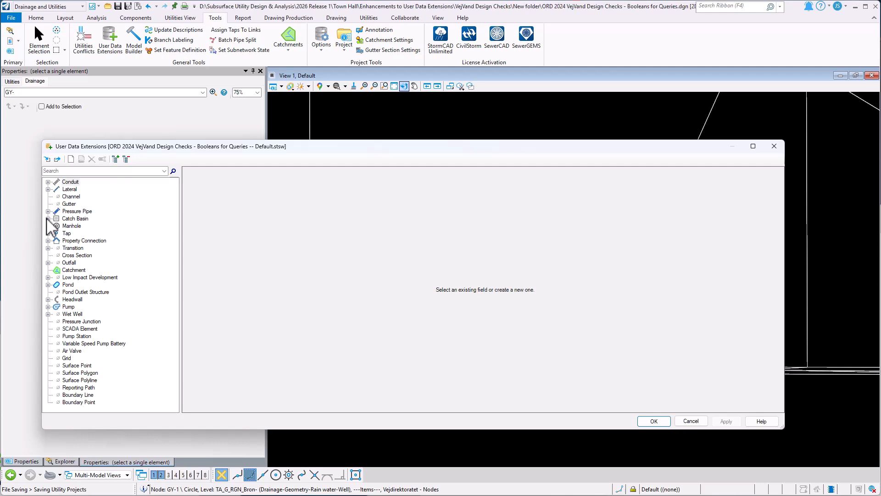
pyautogui.click(48, 226)
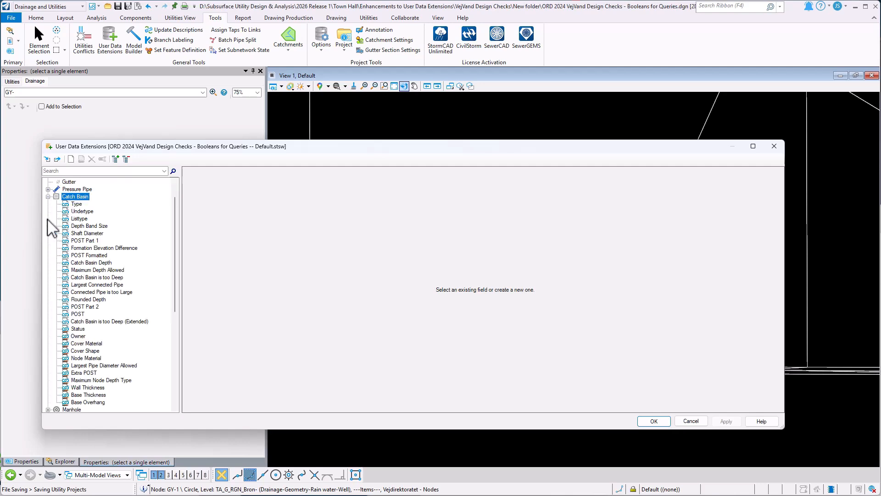
pyautogui.click(99, 322)
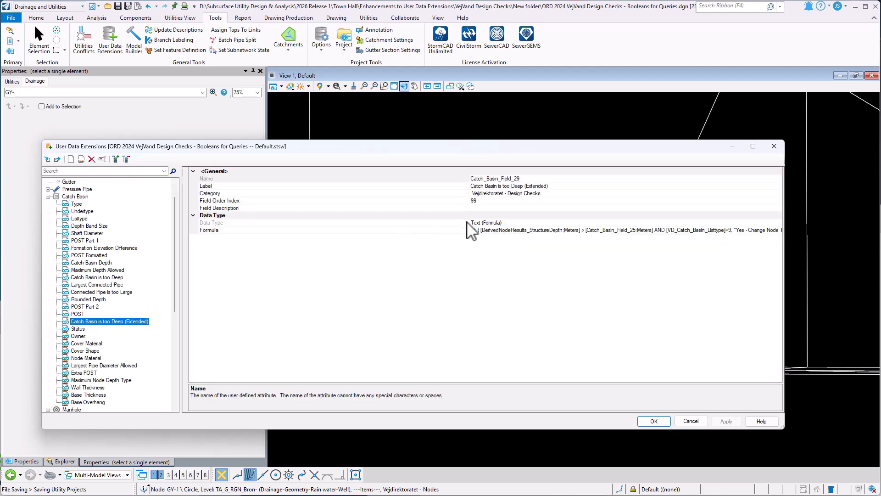
pyautogui.moveTo(467, 222); pyautogui.dragTo(264, 230)
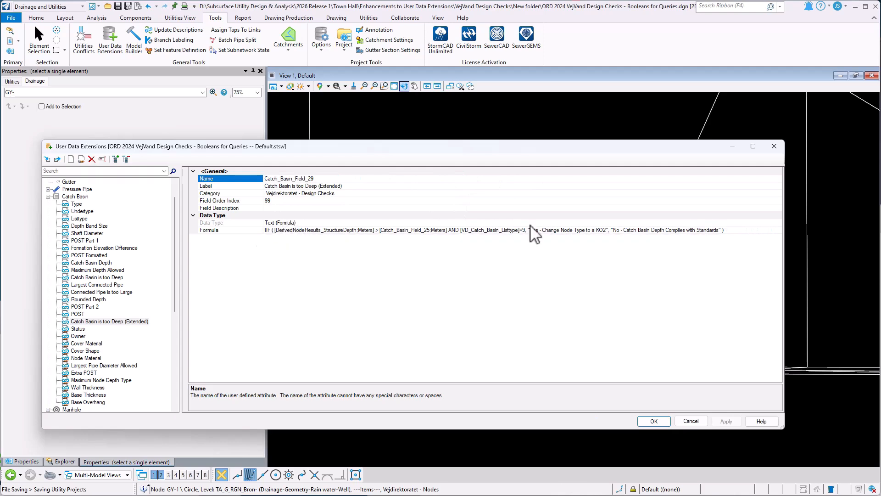
pyautogui.click(776, 230)
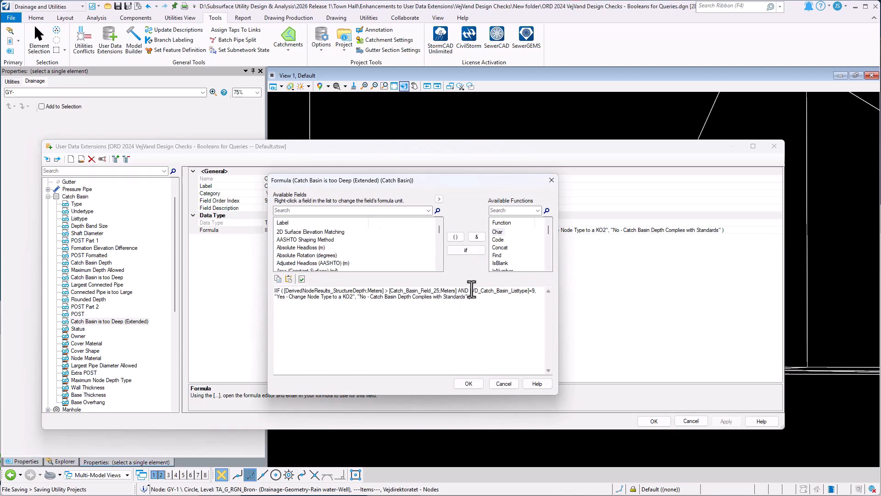
# Examine the formula's depth comparison, its AND condition on the list type, and the Yes and No text results.
pyautogui.moveTo(458, 290); pyautogui.dragTo(303, 291)
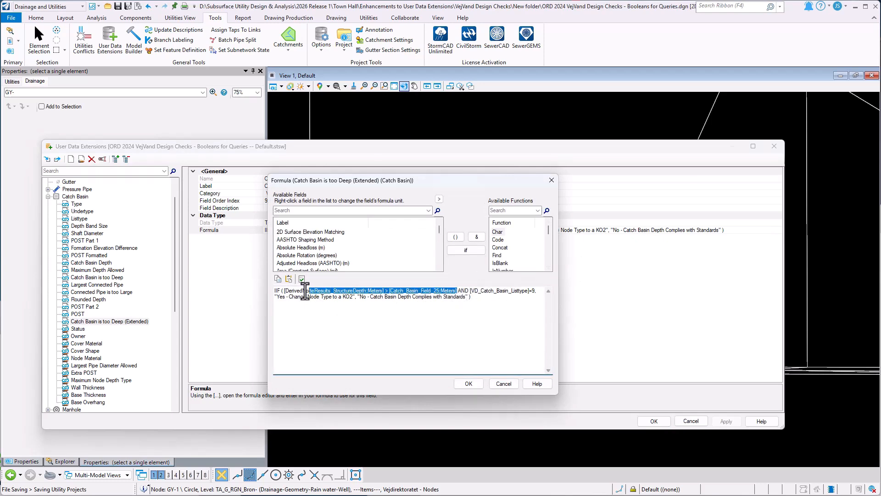
pyautogui.click(472, 305)
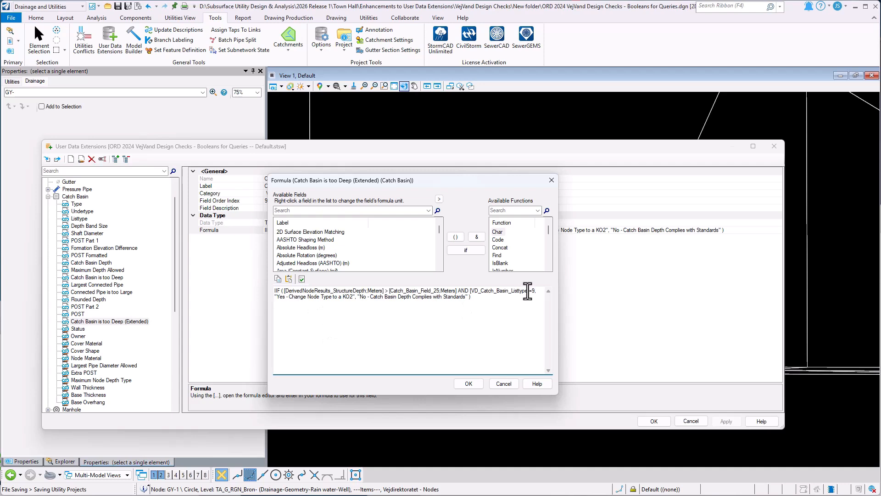
pyautogui.moveTo(528, 291); pyautogui.dragTo(470, 290)
pyautogui.click(474, 302)
pyautogui.moveTo(352, 296); pyautogui.dragTo(274, 297)
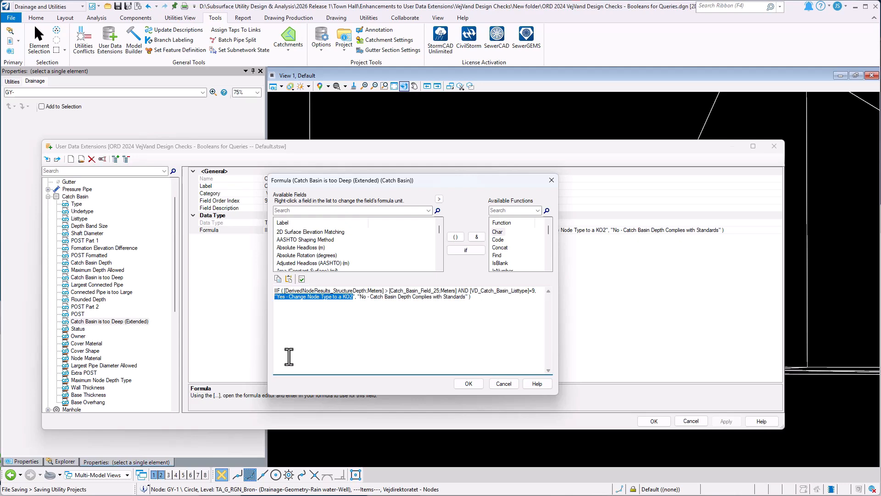
pyautogui.click(462, 296)
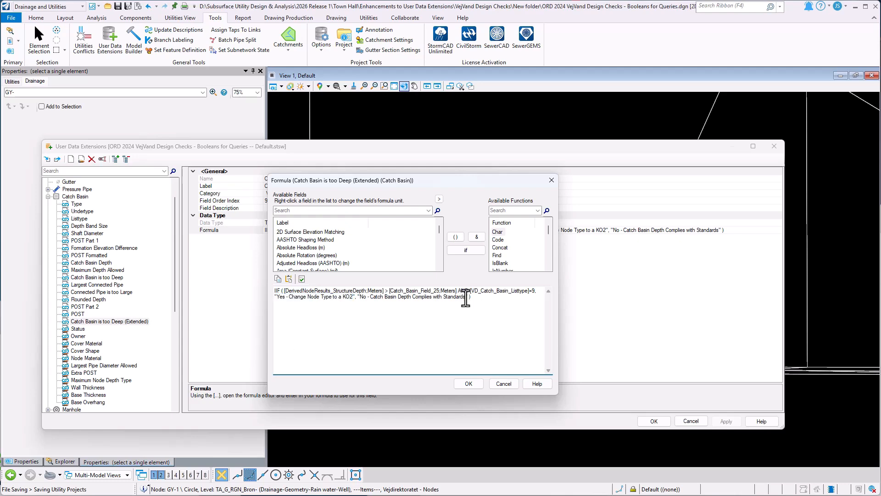
pyautogui.moveTo(466, 297); pyautogui.dragTo(360, 297)
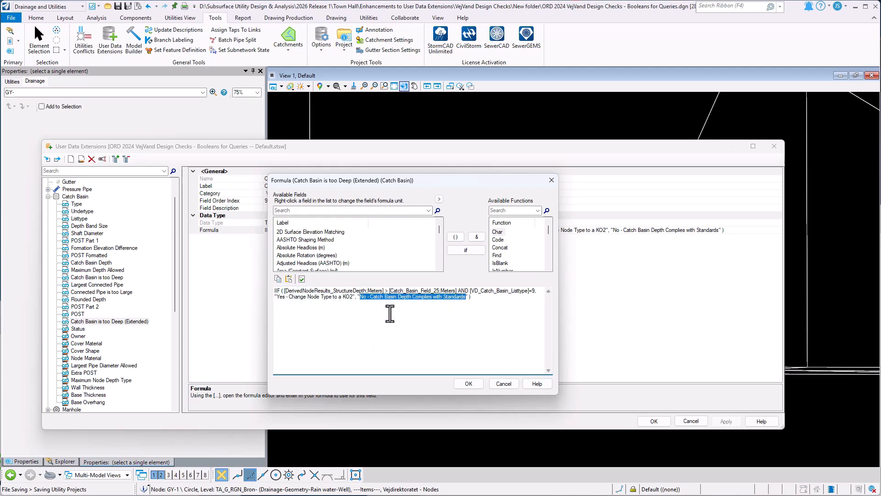
# Close the formula and the User Data Extensions without changes, and review catch basin GY-4's Catch Basin is too Deep (Extended) result.
pyautogui.click(516, 386)
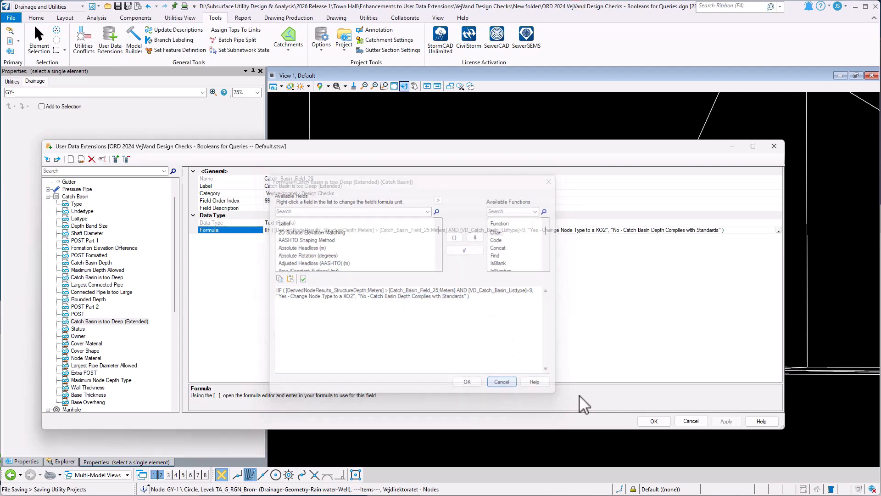
pyautogui.click(701, 422)
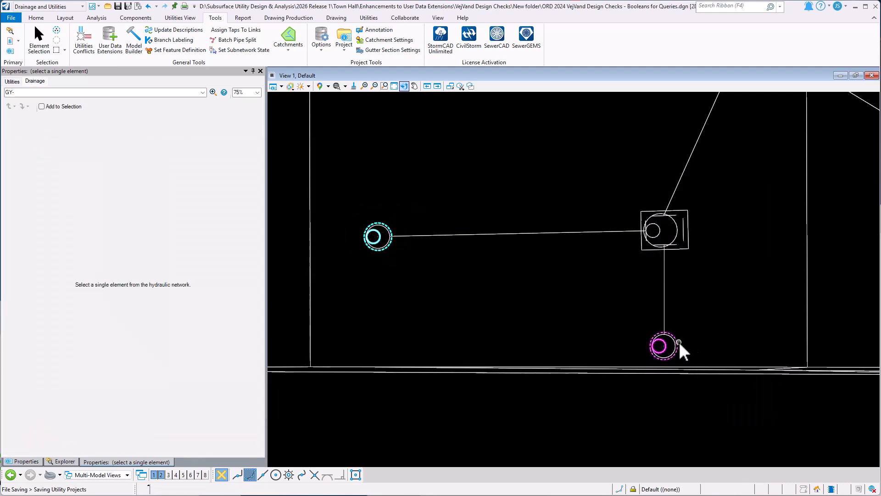
pyautogui.click(679, 341)
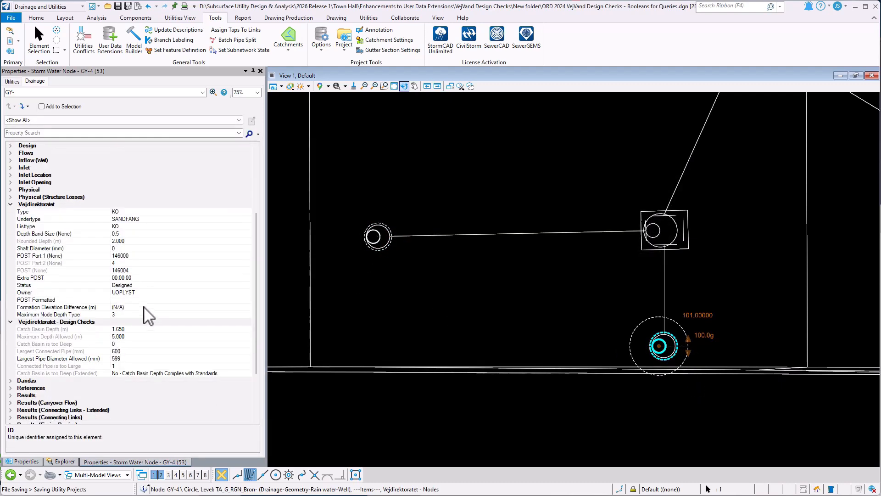
pyautogui.scroll(-2, 146, 315)
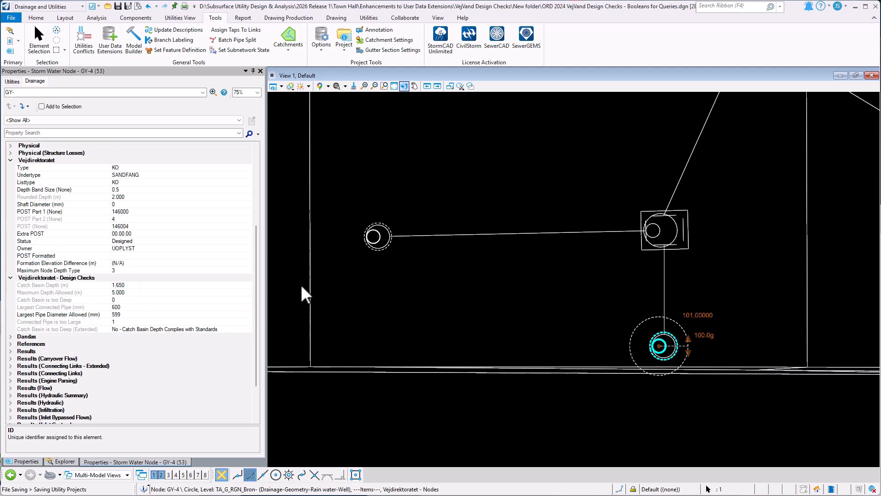
pyautogui.click(99, 329)
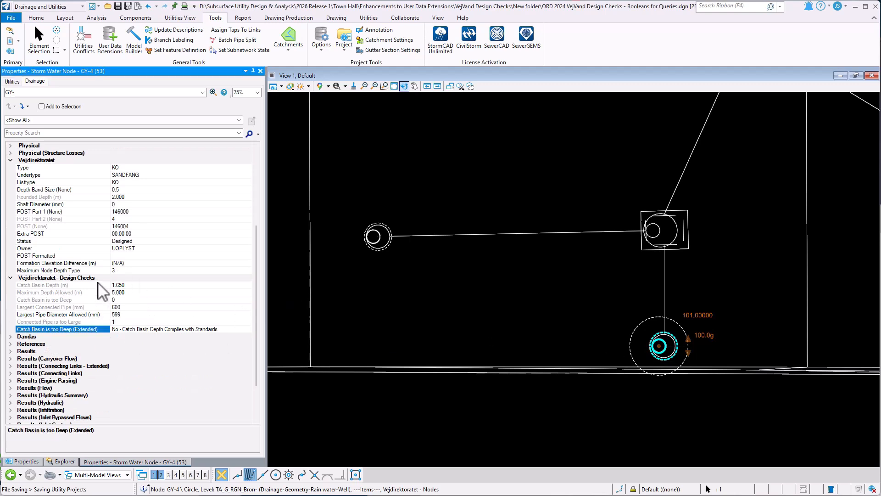
pyautogui.click(172, 330)
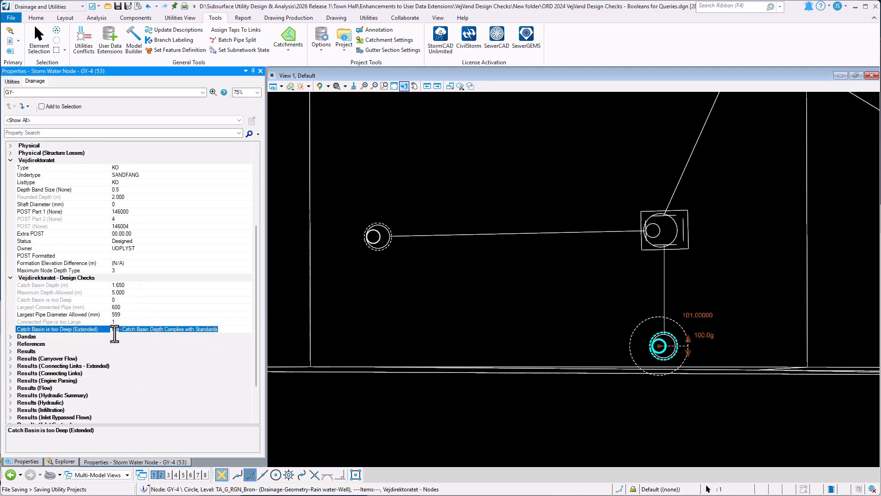
pyautogui.click(125, 300)
# Select catch basin GY-1 and review its Catch Basin is too Deep (Extended) result in the Vejdirektoratet design checks.
pyautogui.click(390, 250)
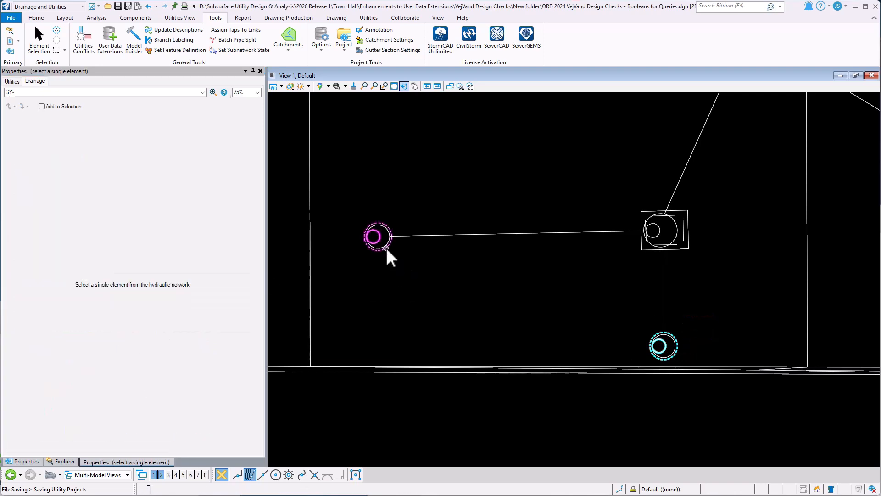
pyautogui.click(370, 270)
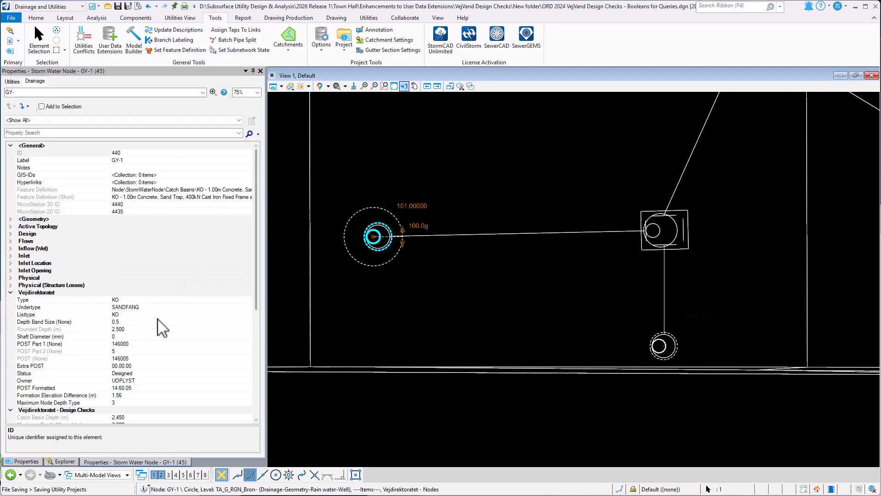
pyautogui.scroll(-5, 157, 325)
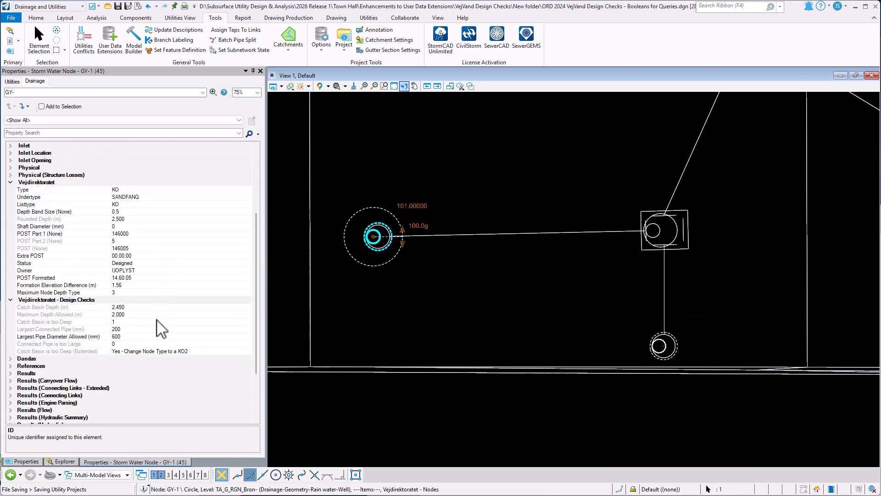
pyautogui.click(193, 352)
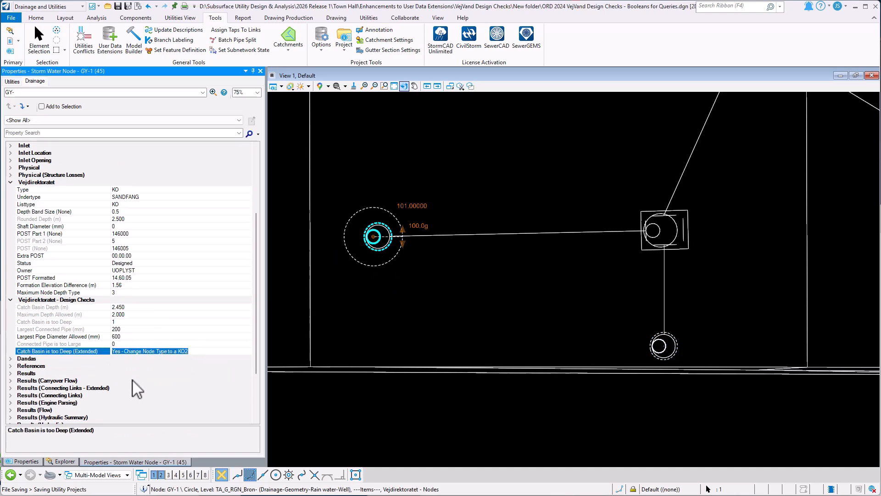